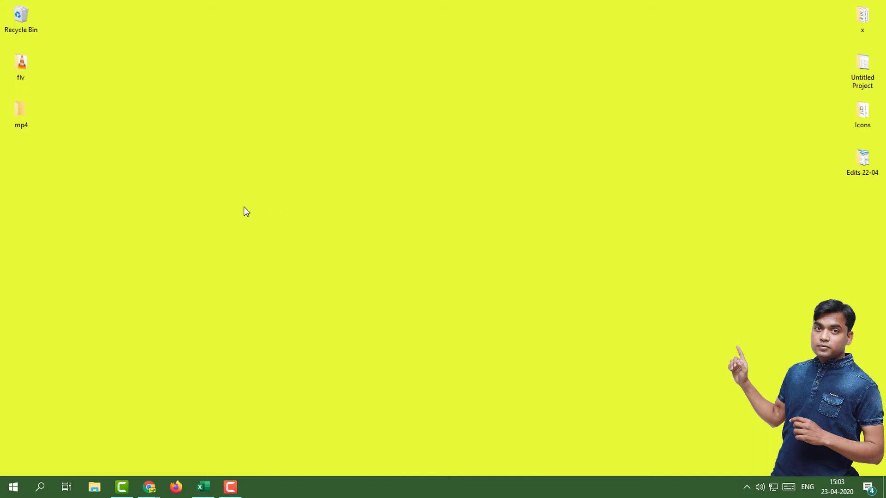
Step: Launch VLC media player by searching for 'vlc' in the Start menu
click(12, 490)
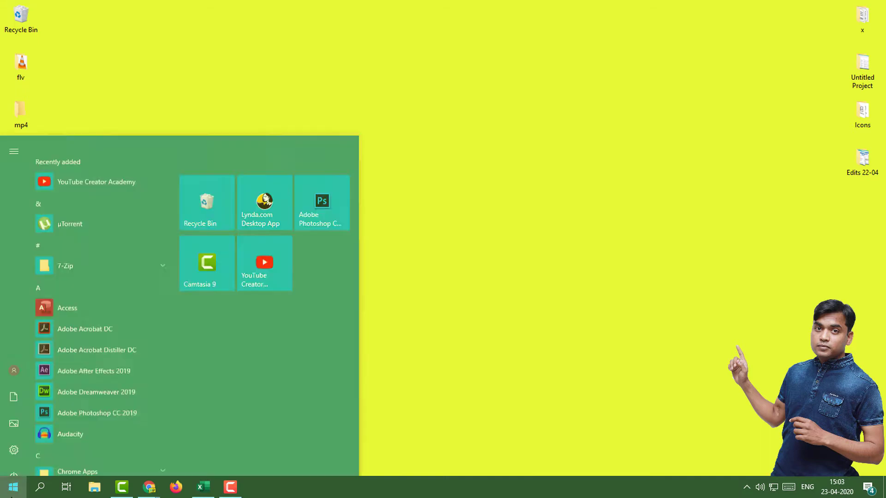
click(225, 36)
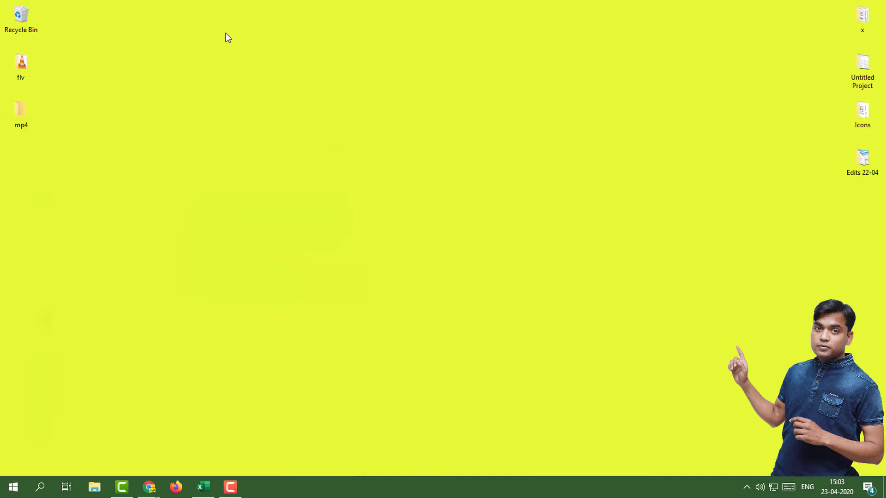
click(8, 493)
text(vlc)
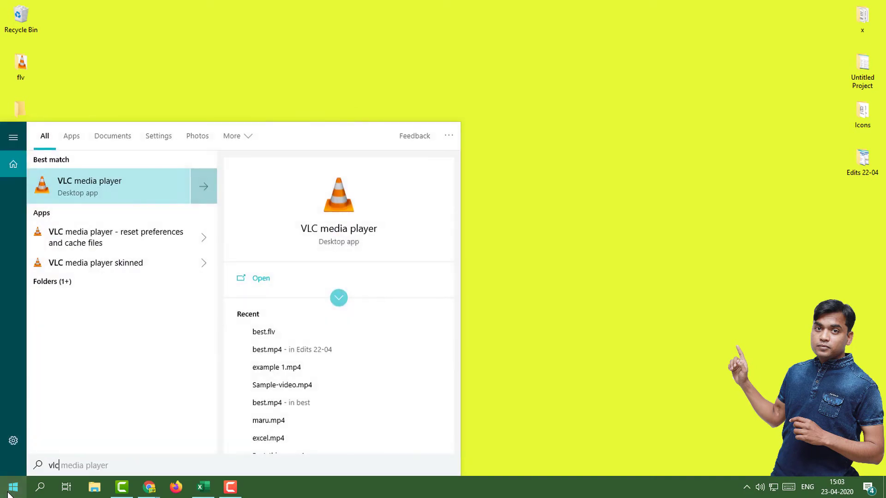
key(Return)
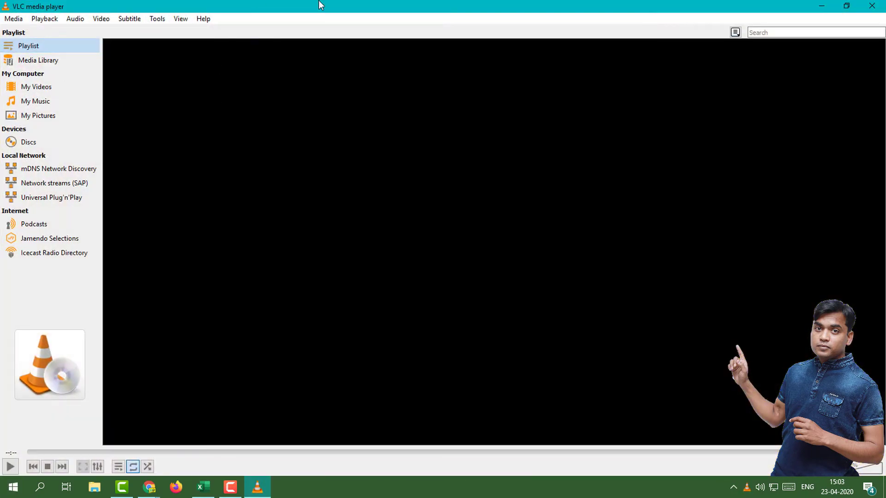
Step: Add best.flv from the desktop flv folder to Convert / Save and continue to the conversion settings
click(7, 22)
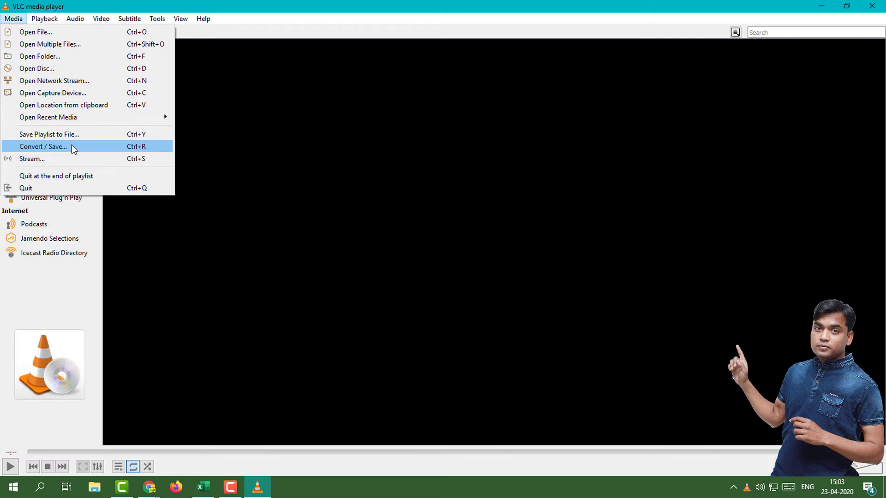
click(60, 147)
drag(387, 132, 369, 111)
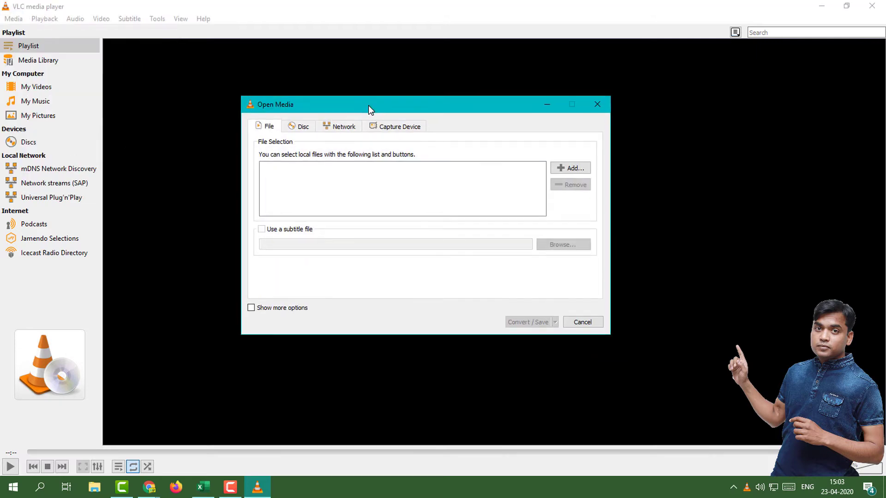
click(572, 168)
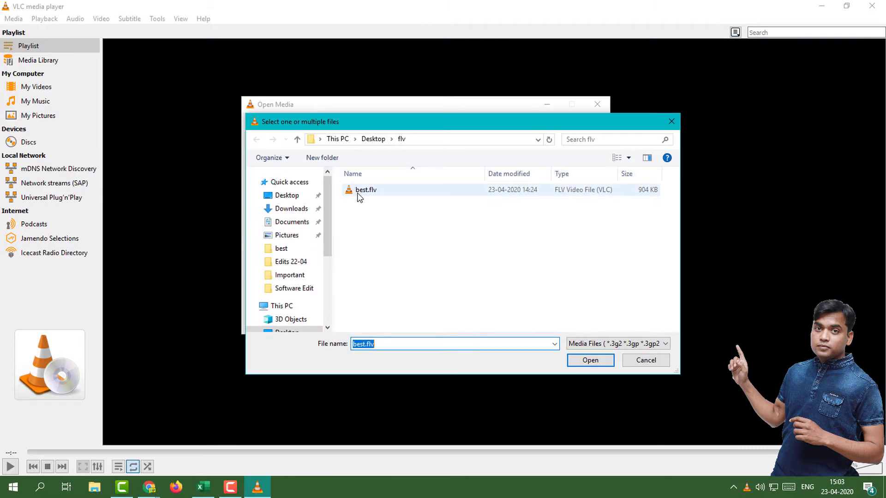
click(358, 194)
click(602, 363)
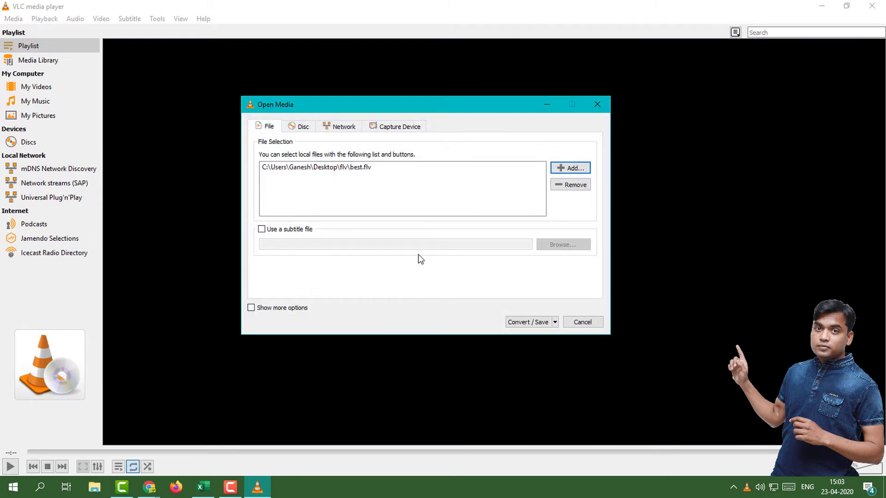
click(529, 321)
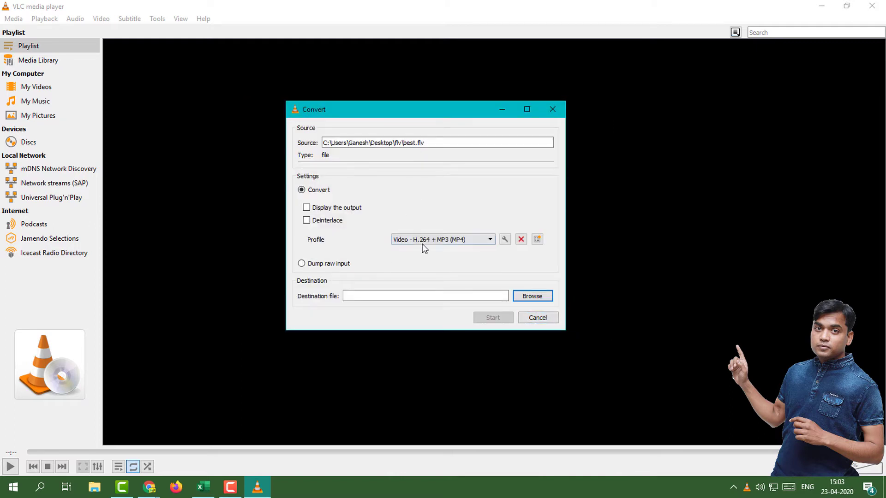
Step: Choose the desktop mp4 folder as the save location for the converted file
click(527, 298)
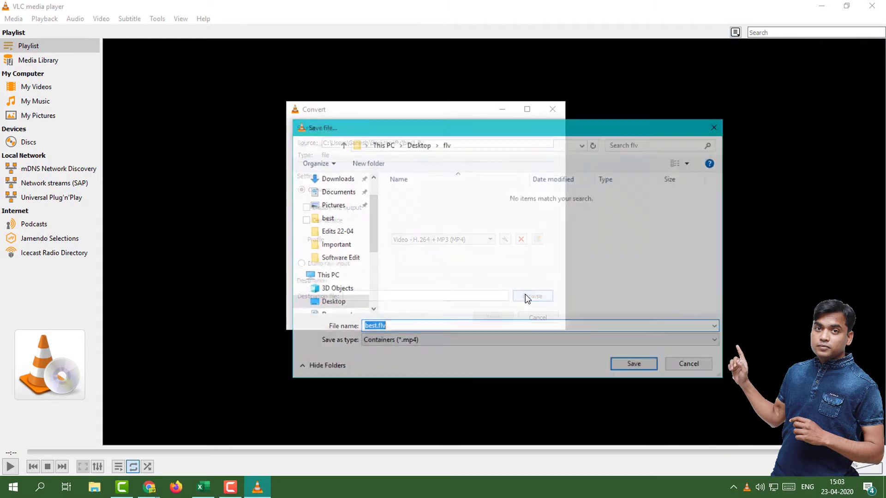
click(417, 145)
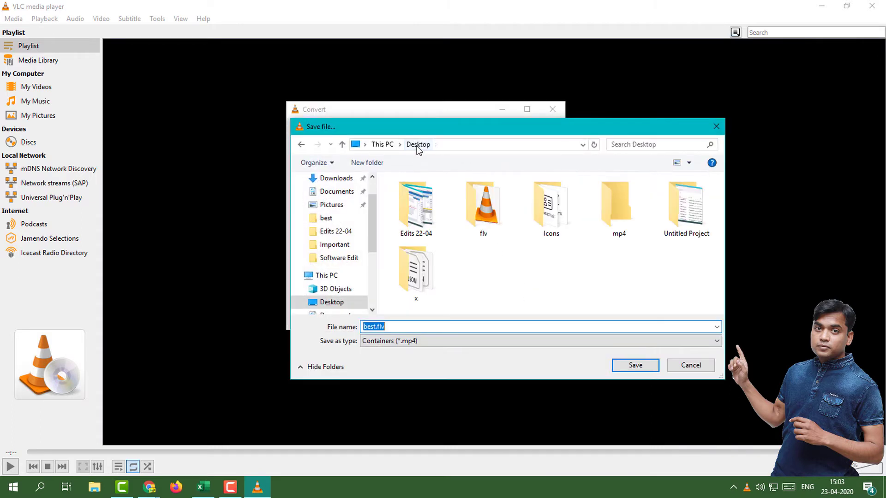
click(611, 221)
double_click(622, 211)
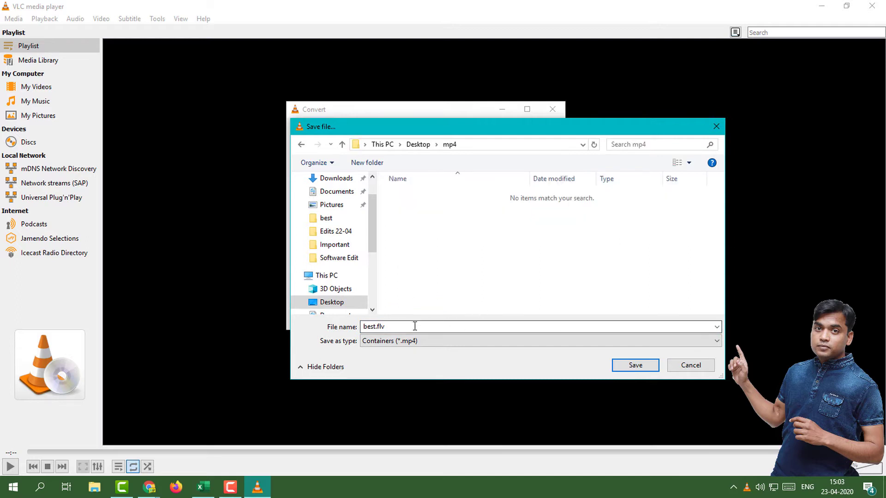
Step: Name the output 'convert 01', save it, and start the MP4 conversion
double_click(374, 327)
drag(376, 327, 444, 326)
click(444, 326)
key(ctrl+a)
key(BackSpace)
text(convert)
text( 01)
click(406, 342)
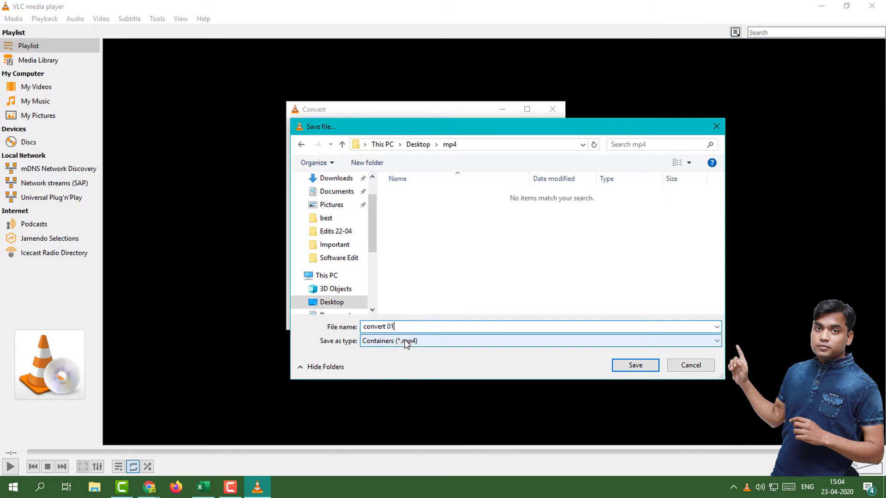
click(636, 365)
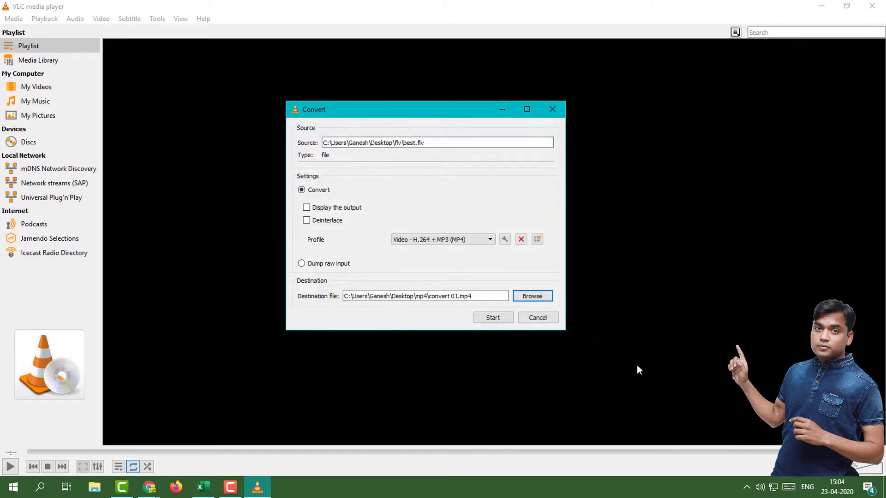
click(504, 317)
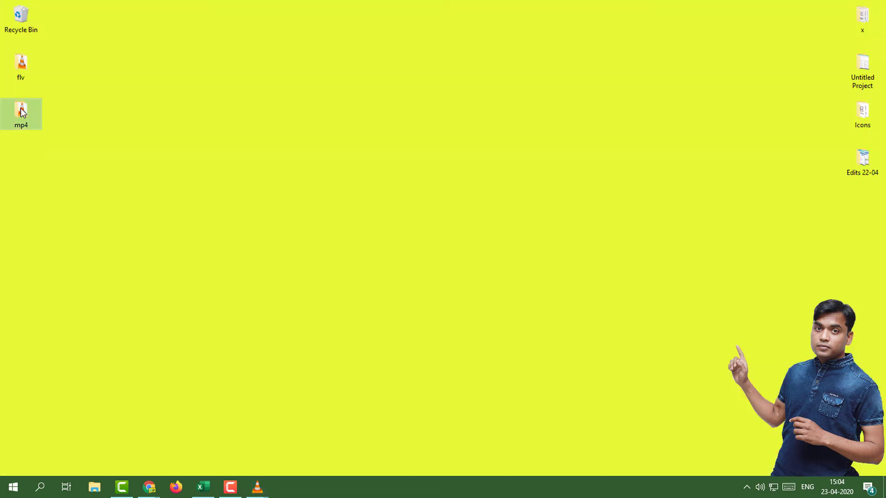
Step: Open the desktop mp4 folder, maximized, to find the new convert 01.mp4
double_click(22, 113)
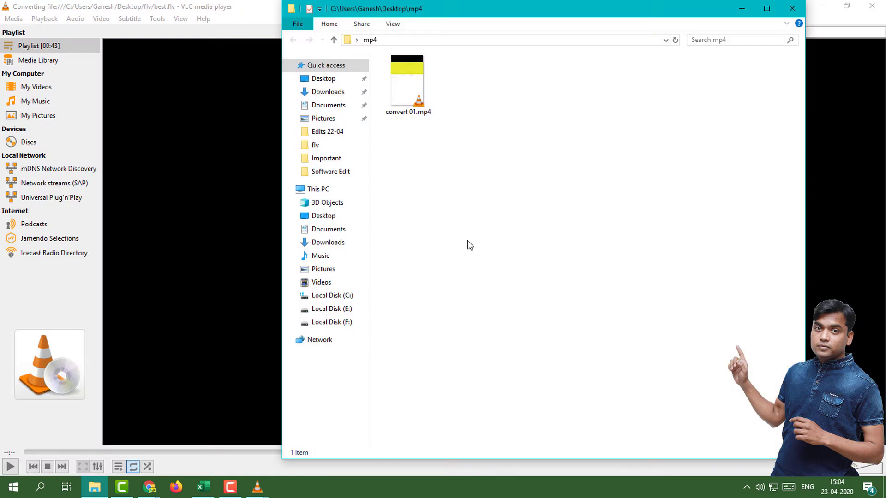
click(414, 90)
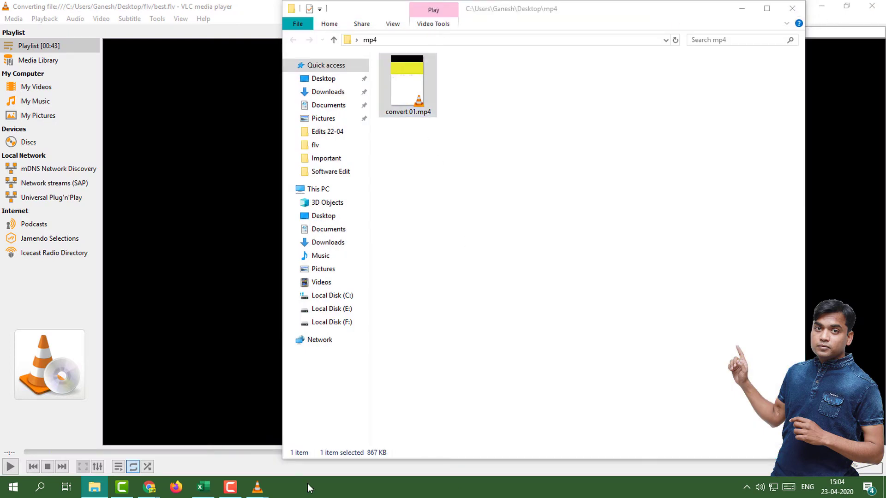
right_click(259, 488)
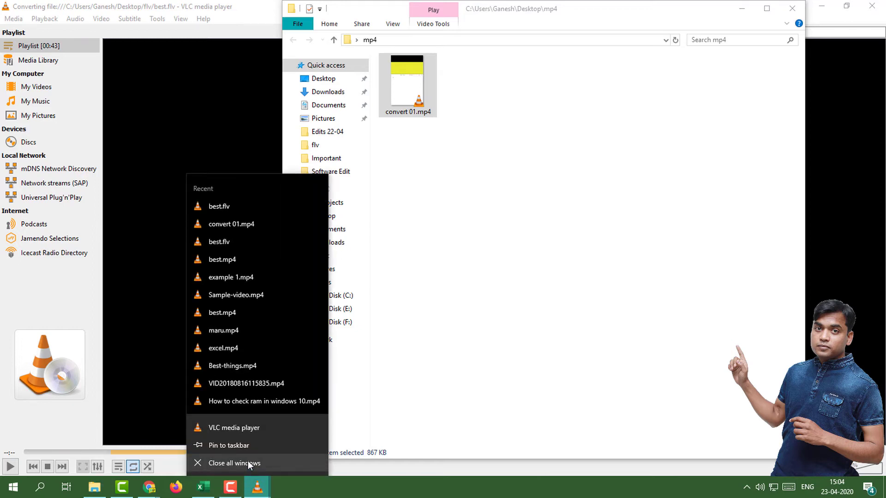
key(Escape)
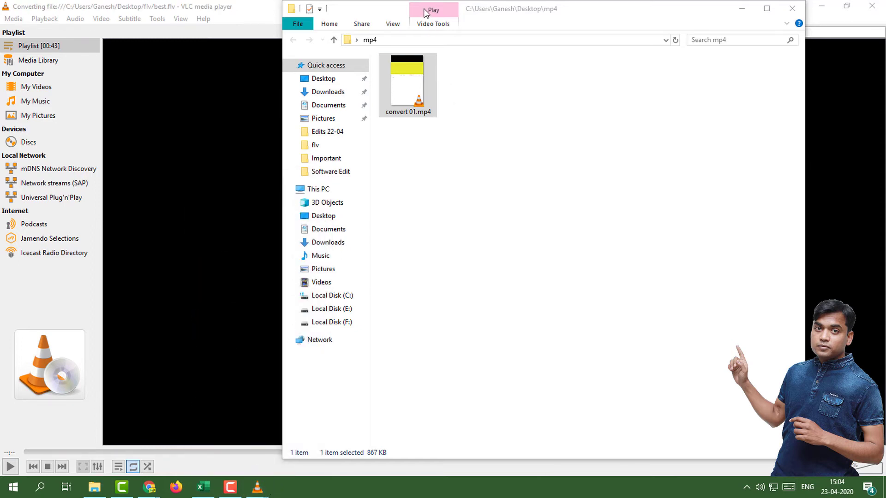
double_click(462, 9)
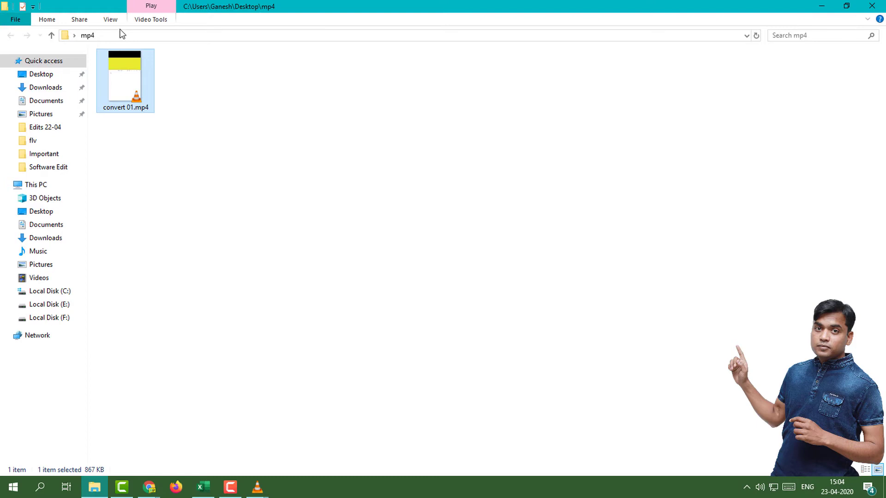
Step: View the Properties of convert 01.mp4 to confirm its 867 KB size
click(150, 127)
click(130, 89)
right_click(130, 89)
click(177, 366)
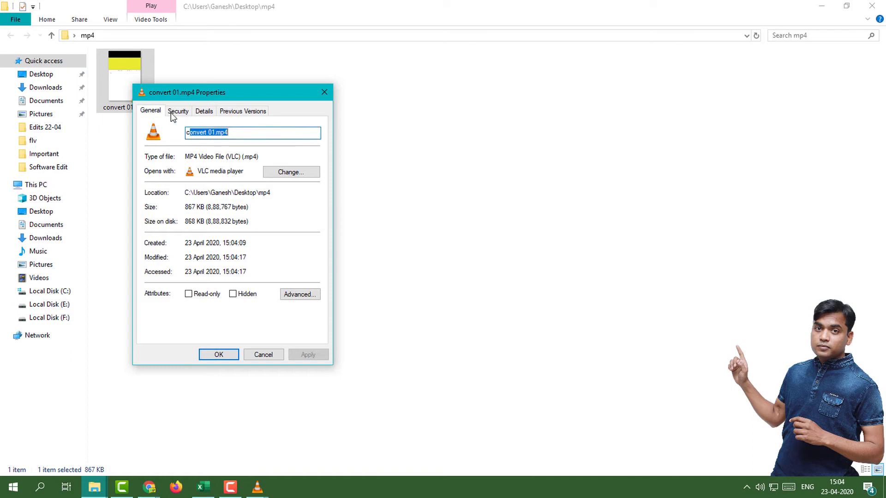
Step: Close the mp4 folder window and the convert 01.mp4 Properties dialog
click(425, 207)
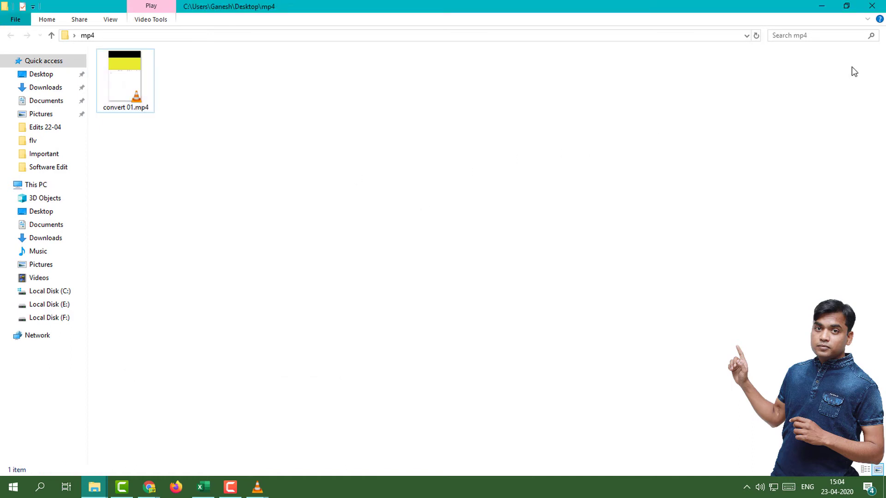
click(871, 6)
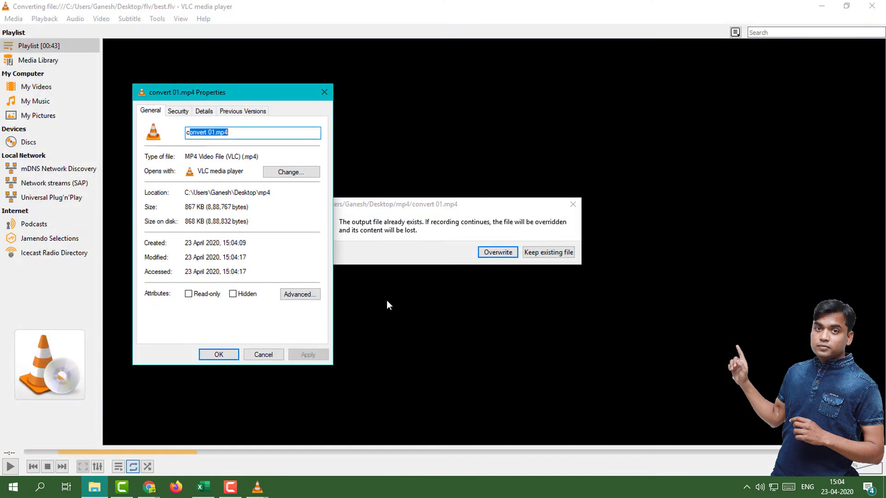
click(330, 91)
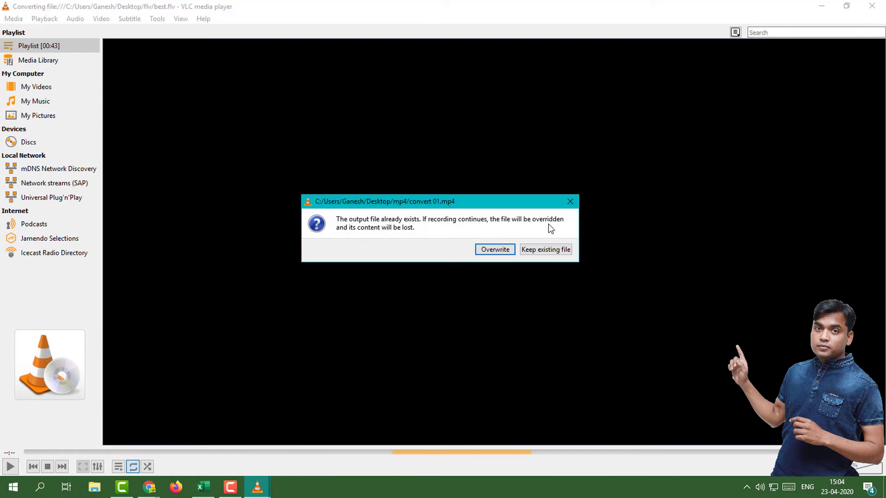
Step: Close VLC media player and refresh the desktop
click(872, 6)
right_click(239, 183)
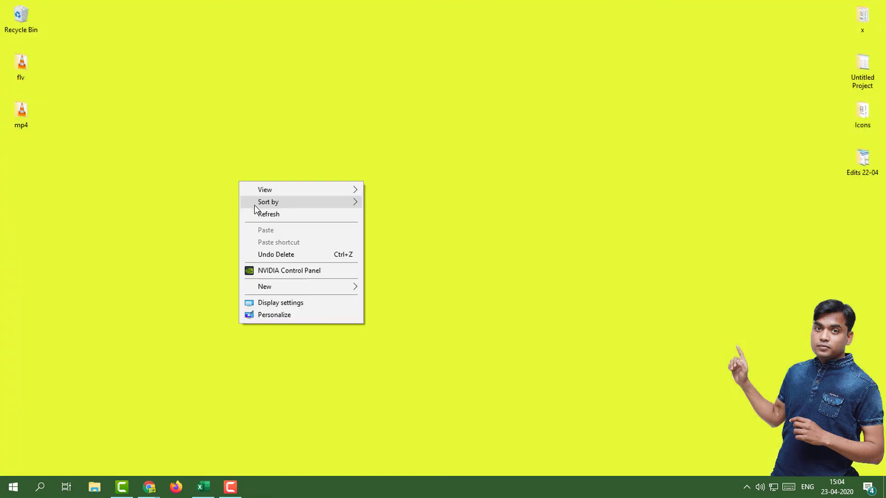
click(258, 214)
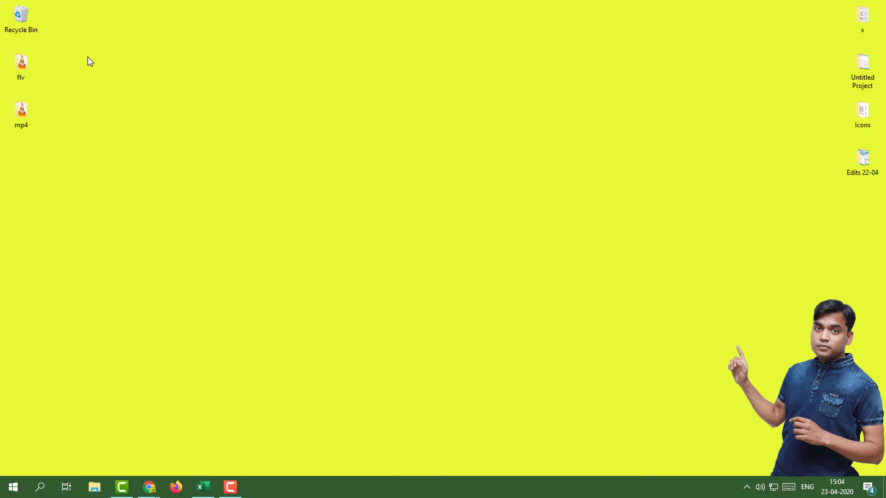
Step: Check best.flv in the flv folder and convert 01.mp4 in the mp4 folder, closing both
double_click(21, 63)
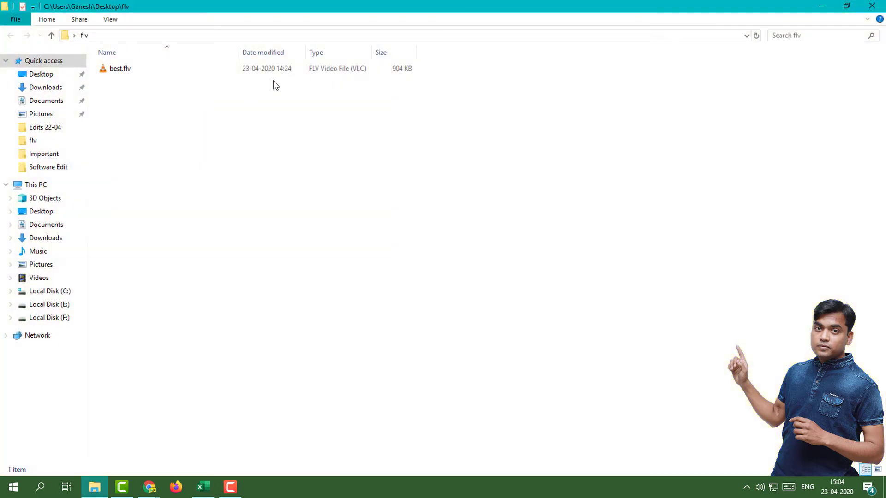
click(123, 73)
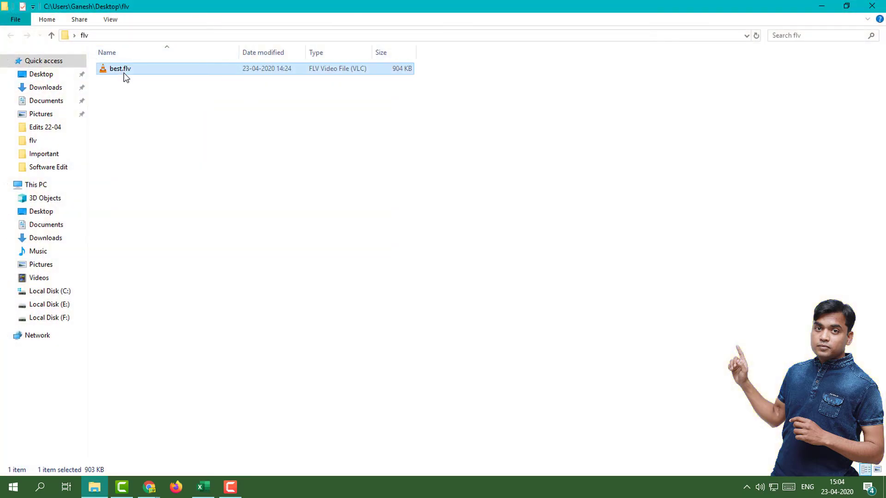
click(871, 6)
double_click(29, 112)
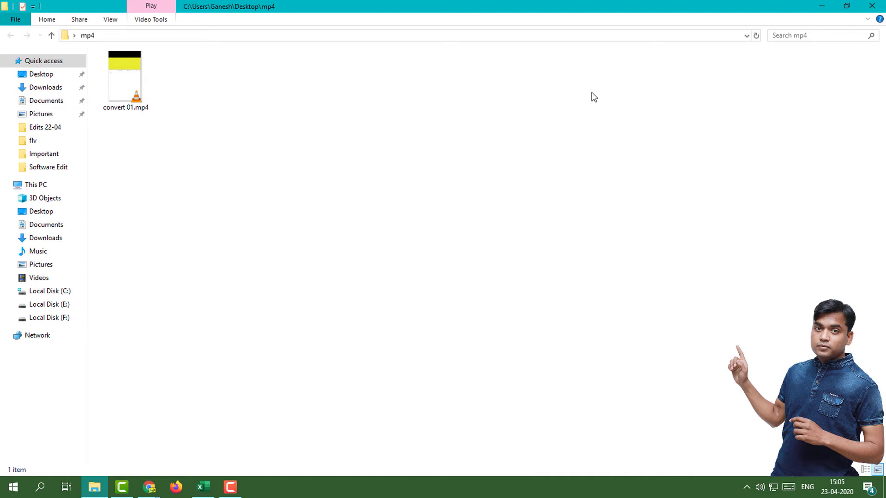
click(872, 6)
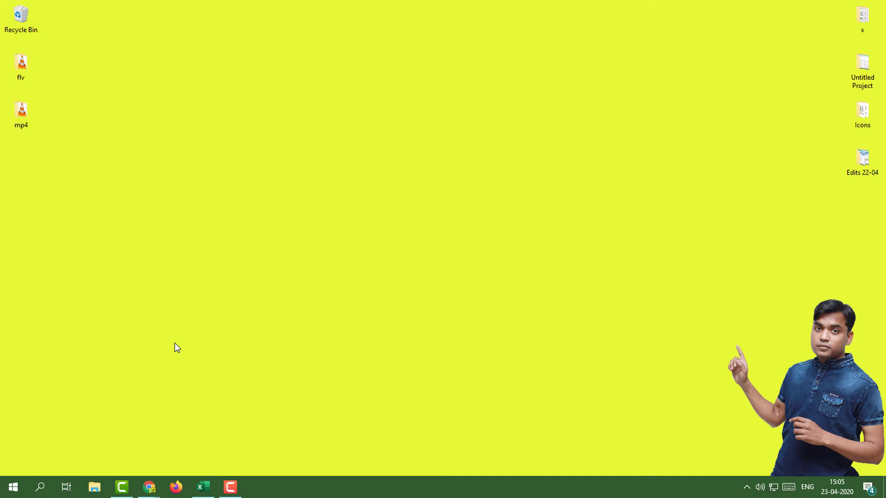
Step: Search Google for 'convert flv to mp4' in the incognito Chrome window
mouse_move(157, 488)
click(169, 438)
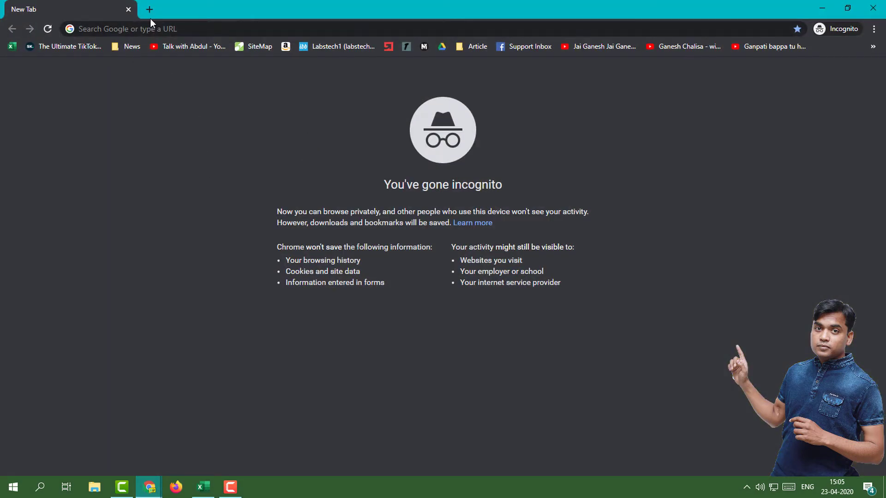
click(170, 26)
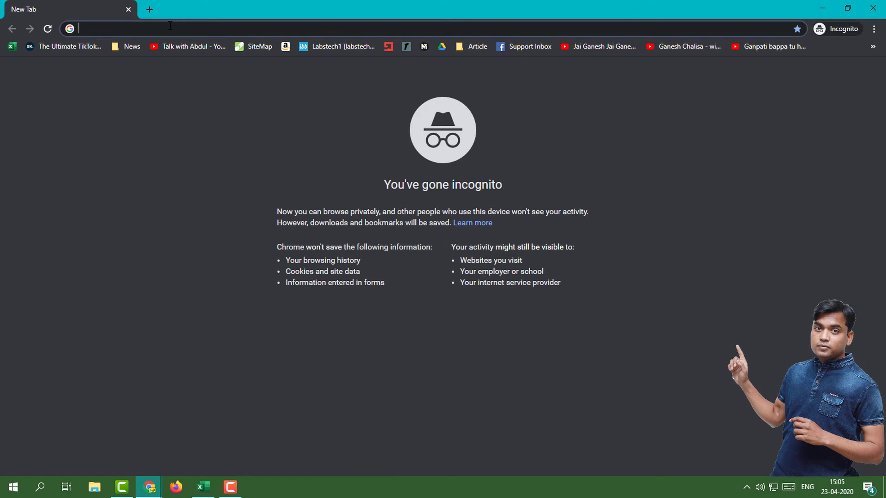
text(conver)
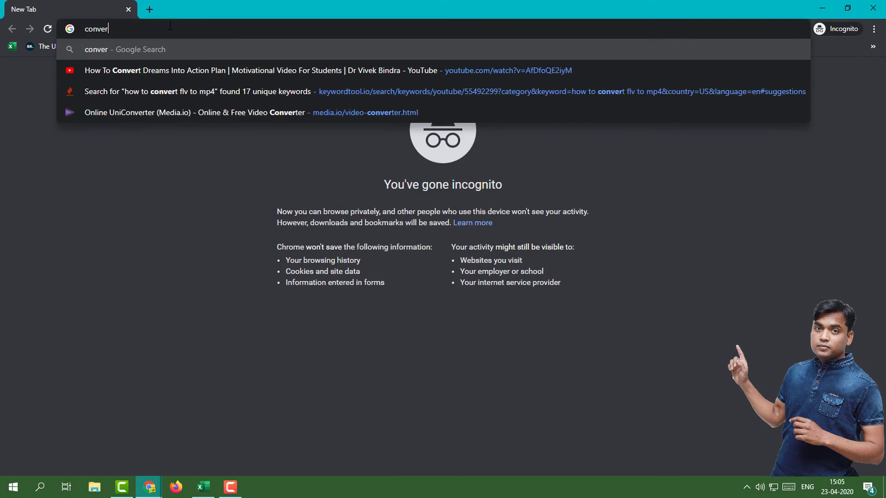
text(t f)
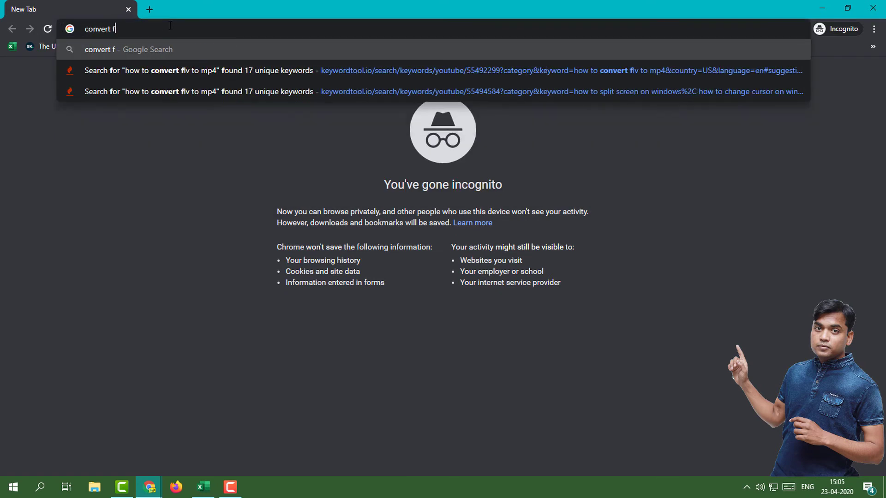
text(lv to mp4)
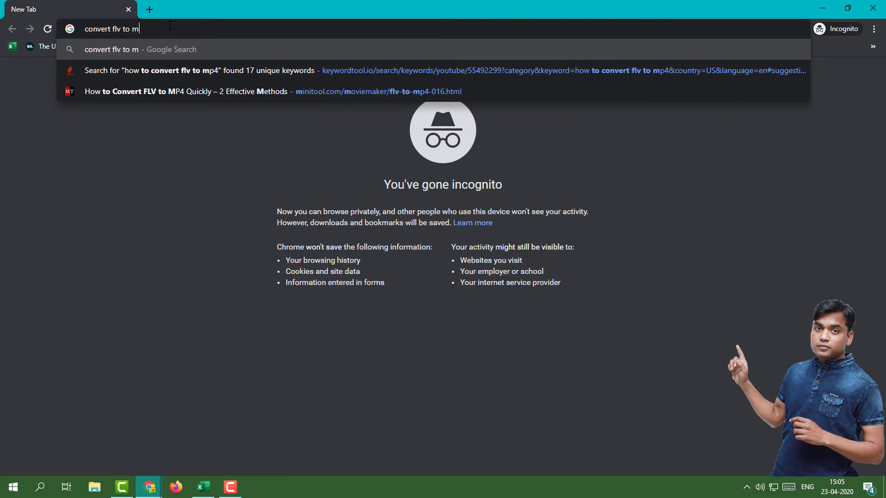
key(Return)
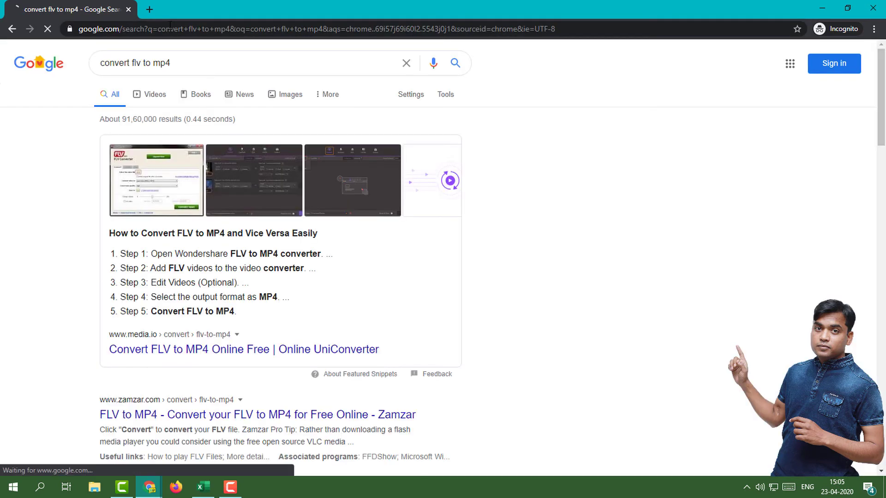
Step: Open the media.io Online UniConverter result in a new tab
scroll(370, 228, down, 3)
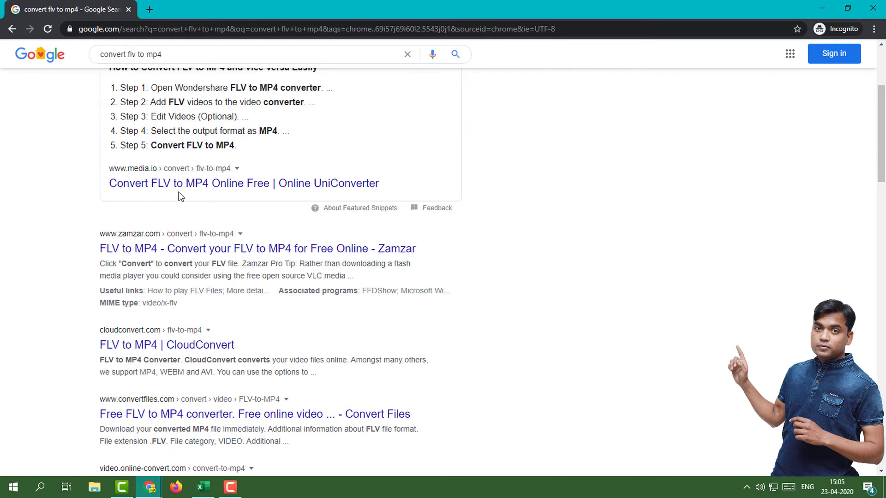
right_click(197, 182)
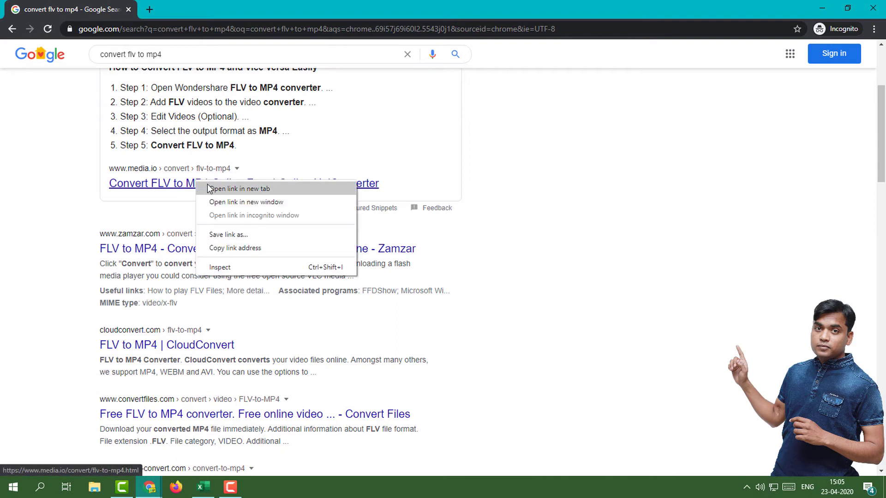
click(208, 188)
Step: On the media.io tab, upload best.flv from the desktop flv folder
click(187, 3)
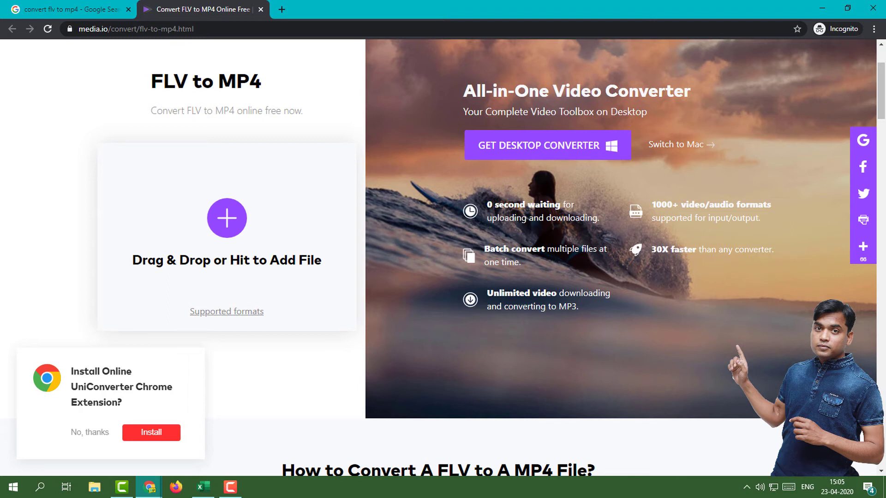
click(231, 211)
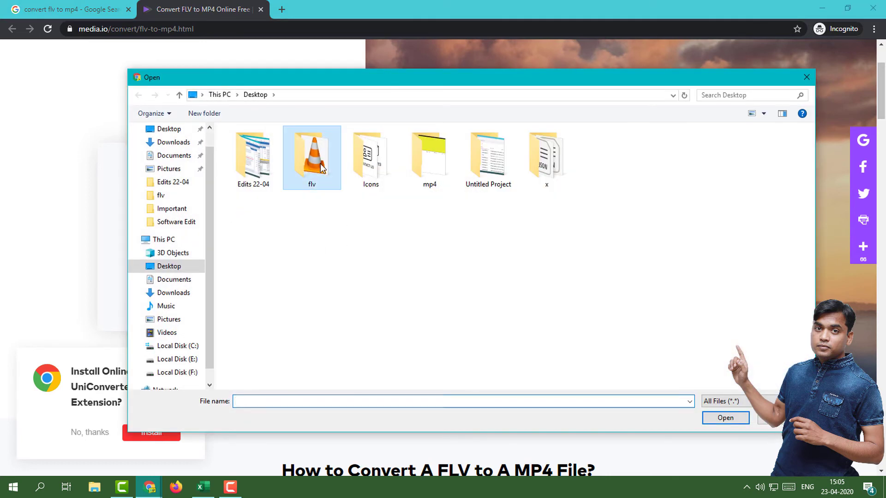
double_click(334, 169)
click(253, 147)
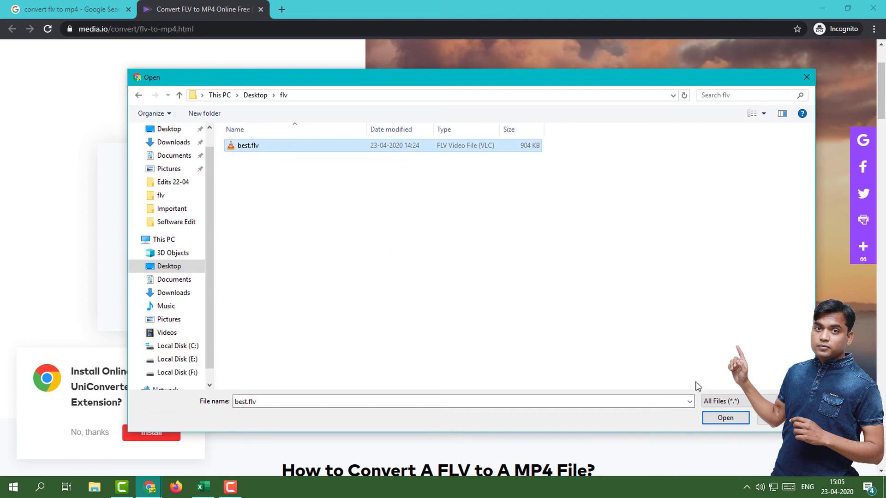
click(727, 418)
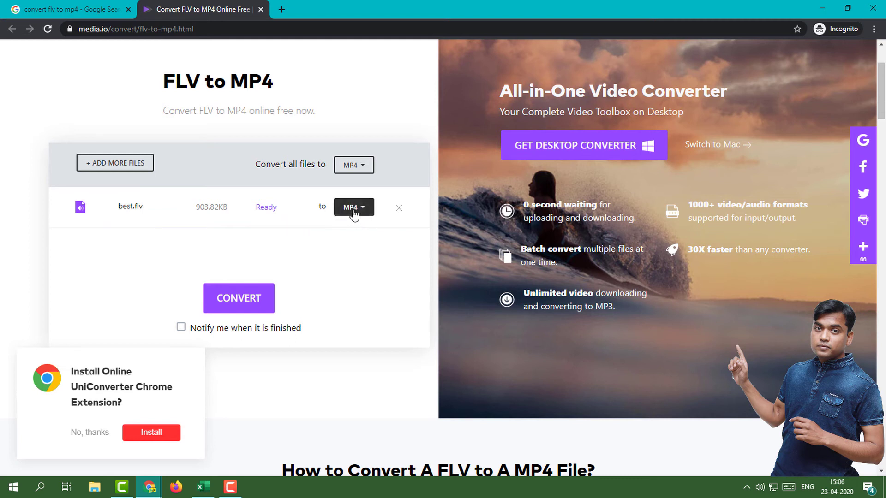
Step: Keep MP4 as the output, convert best.flv, and download media.io_best.mp4, showing it in Downloads
click(366, 210)
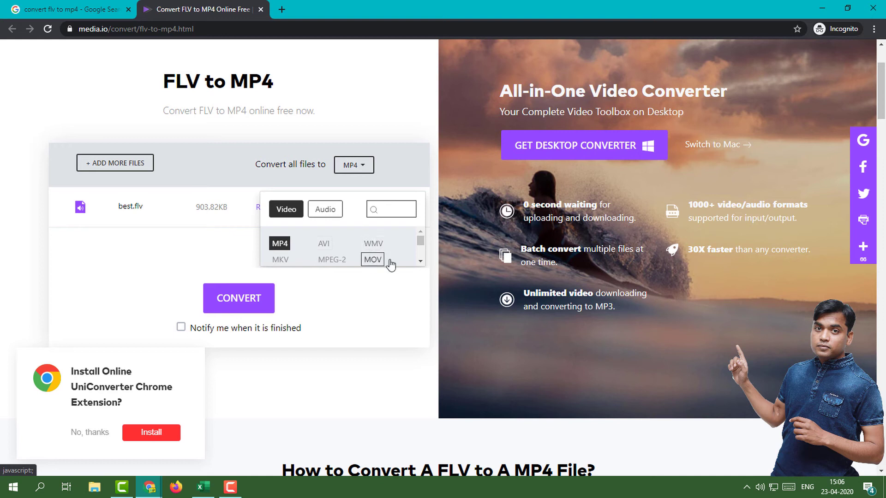
click(421, 262)
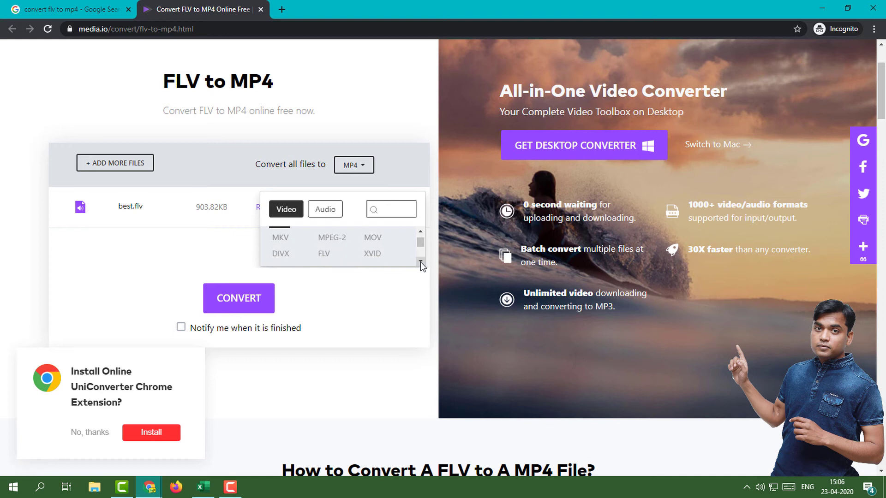
scroll(420, 244, up, 1)
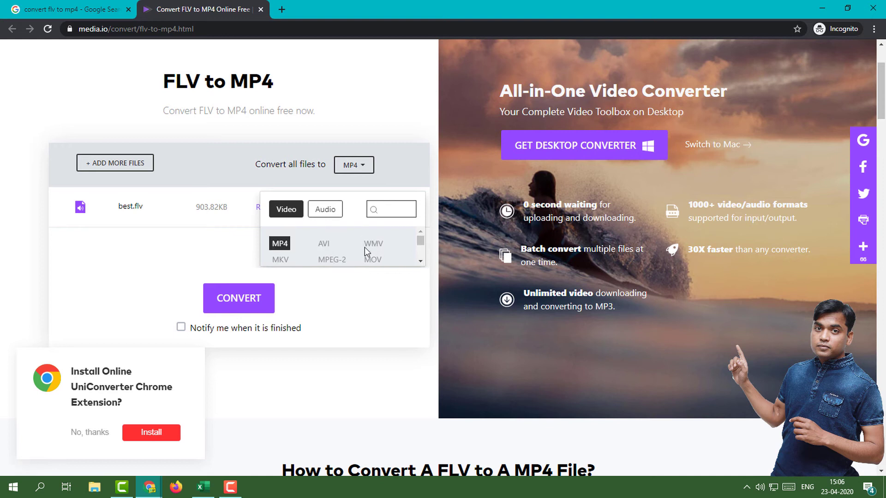
click(283, 245)
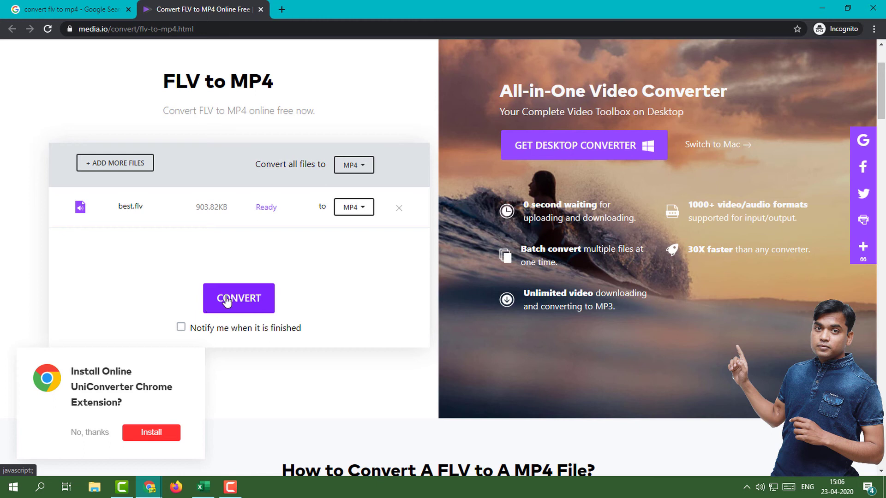
click(252, 304)
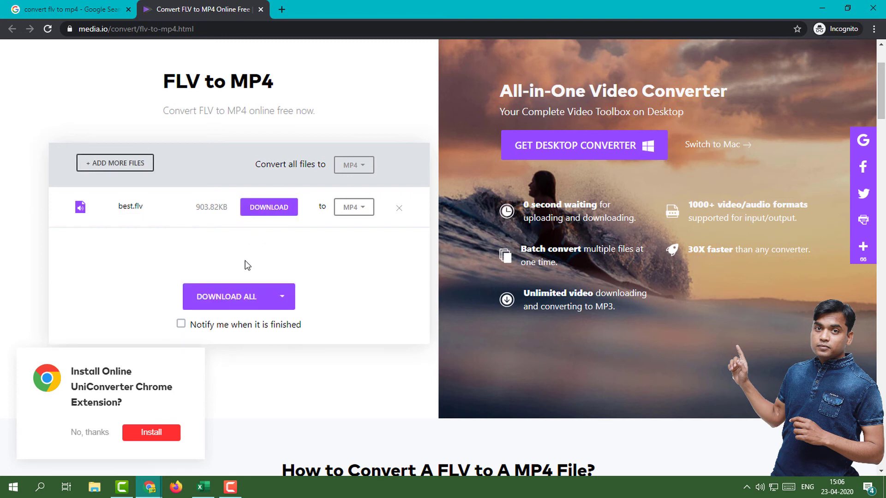
click(276, 211)
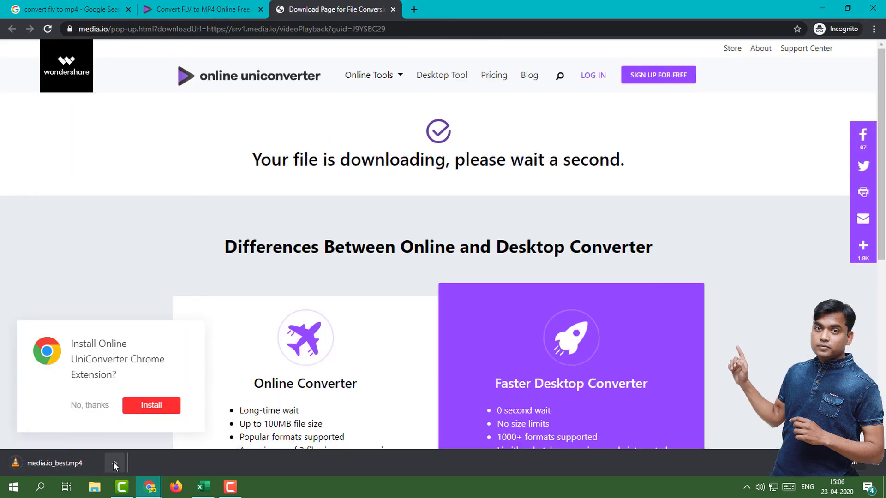
click(115, 462)
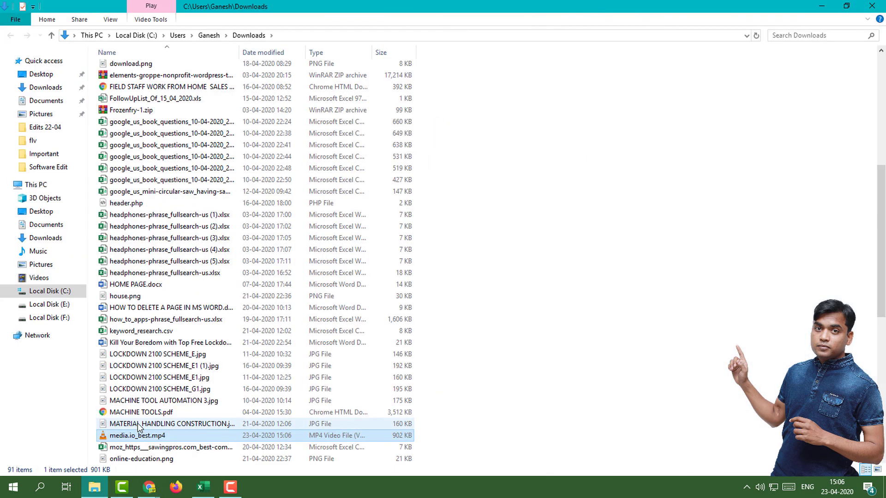
Step: Paste media.io_best.mp4 into the desktop mp4 folder and play it in VLC
key(super+d)
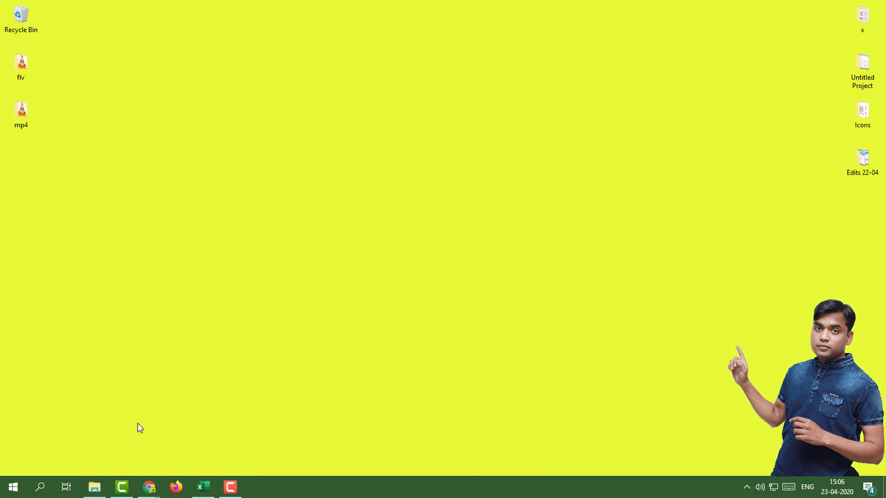
double_click(23, 111)
key(ctrl+v)
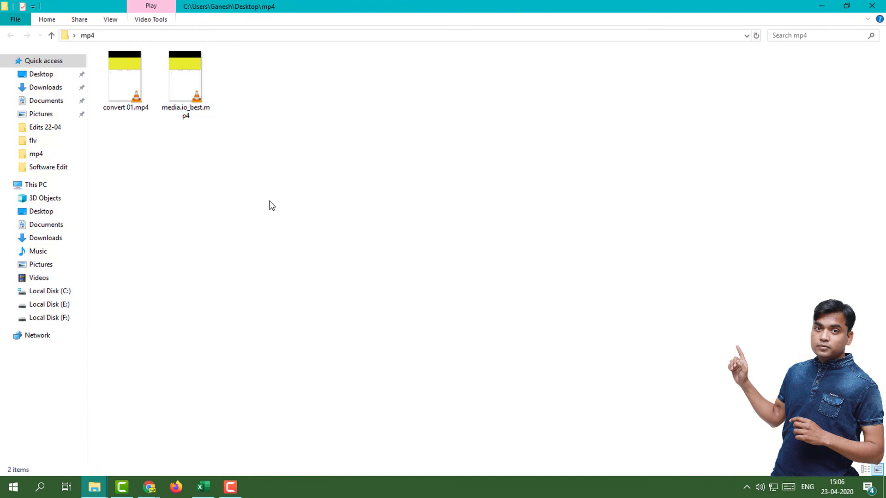
double_click(180, 82)
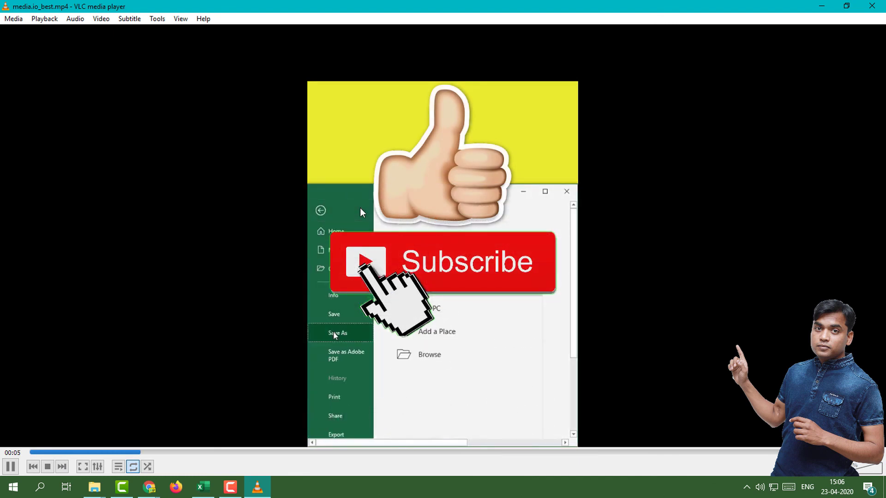
Step: Close VLC playback of media.io_best.mp4 and the mp4 folder window
click(872, 5)
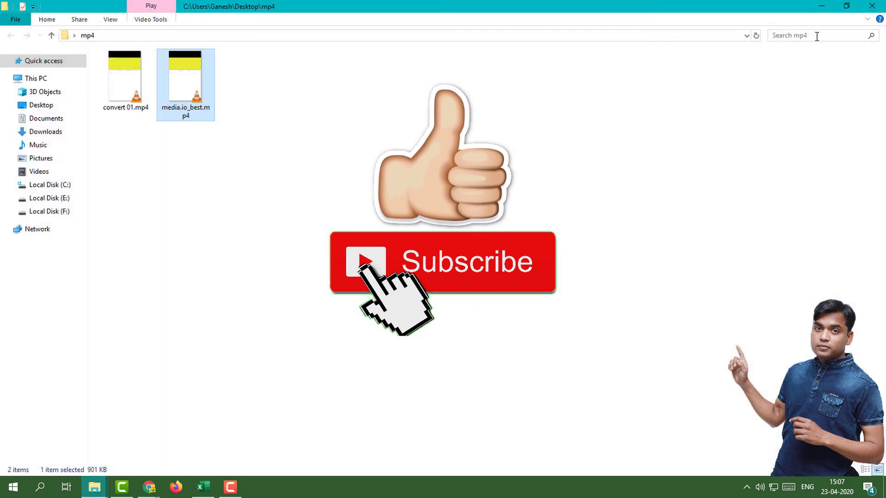
click(874, 5)
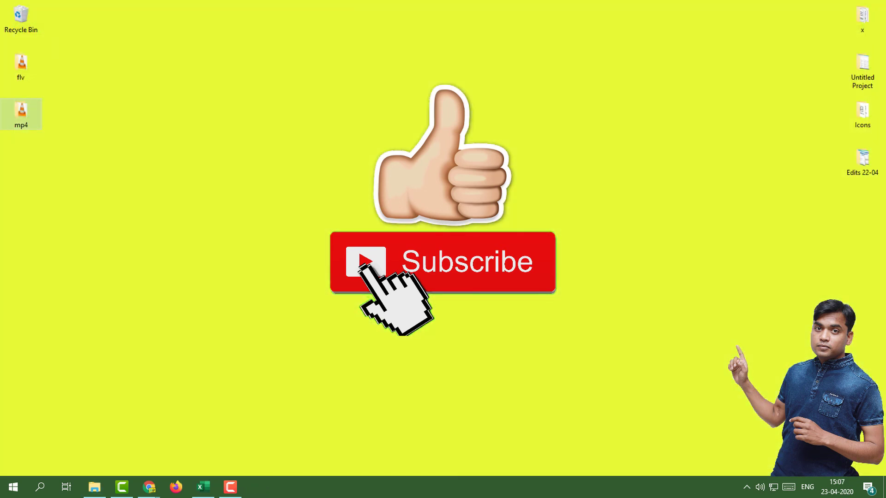